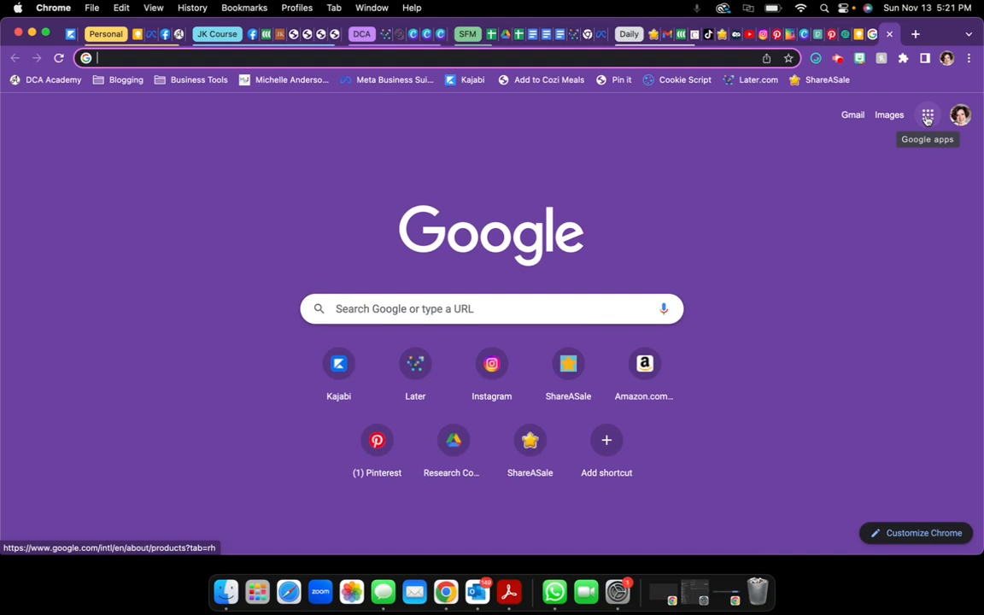
# Open Google Keep from the list of Google apps
pyautogui.click(928, 119)
pyautogui.scroll(-1, 876, 273)
pyautogui.scroll(-5, 876, 273)
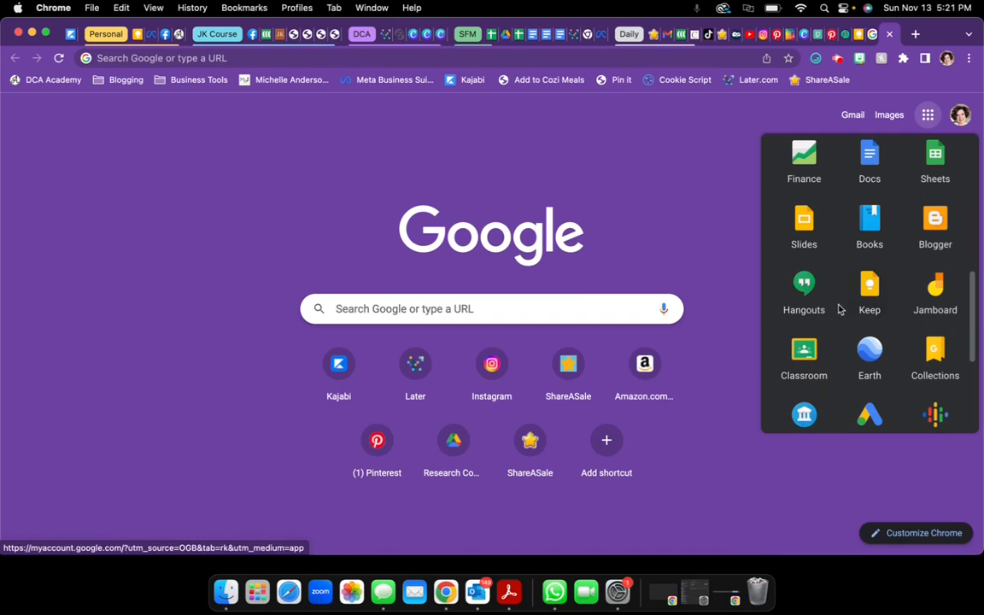
pyautogui.click(876, 289)
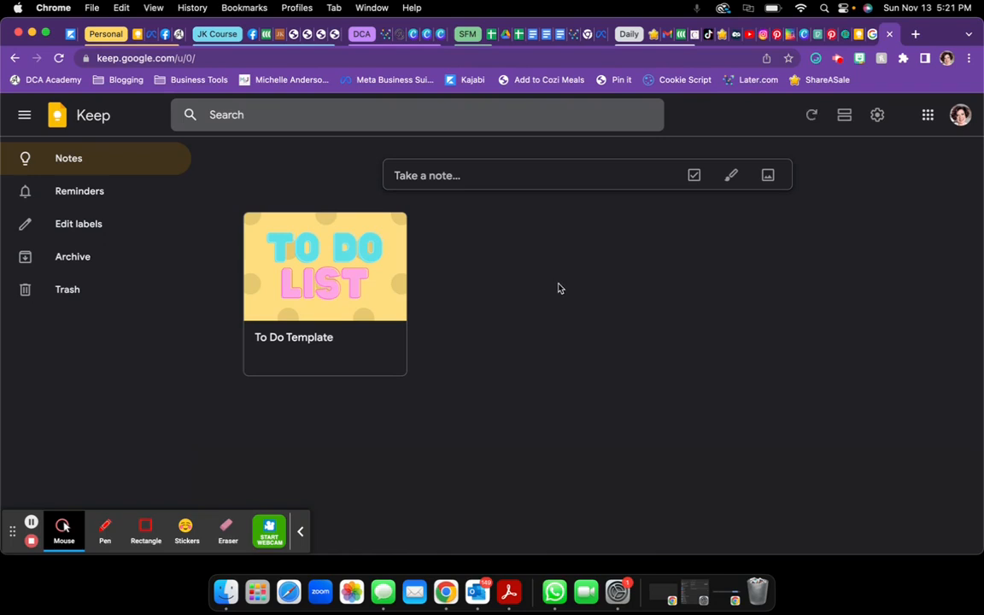
# Create a note titled "Packing List" with the text "Personal Items" and turn on its checkboxes
pyautogui.click(545, 179)
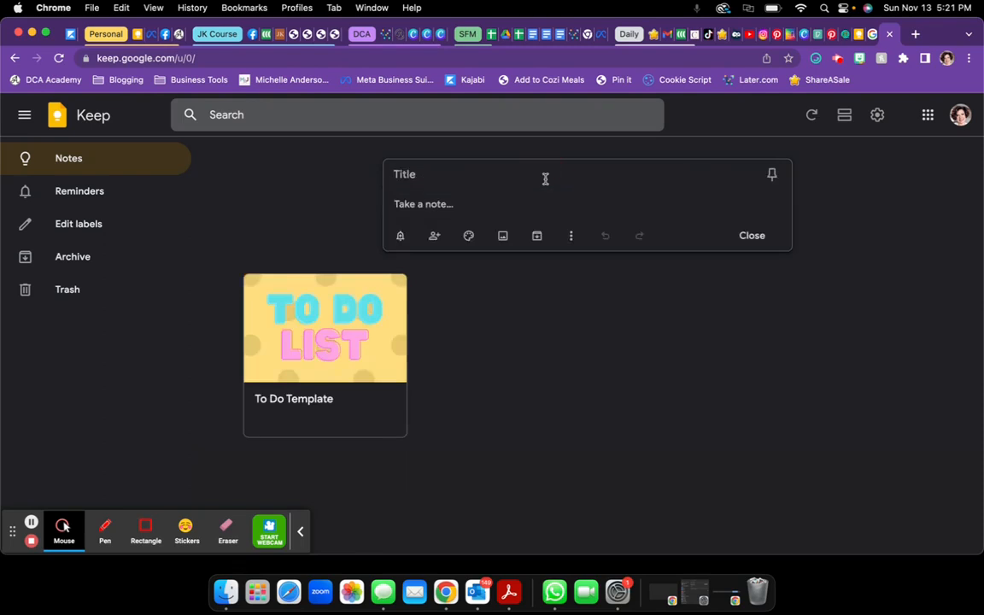
pyautogui.click(414, 172)
pyautogui.write('Pa')
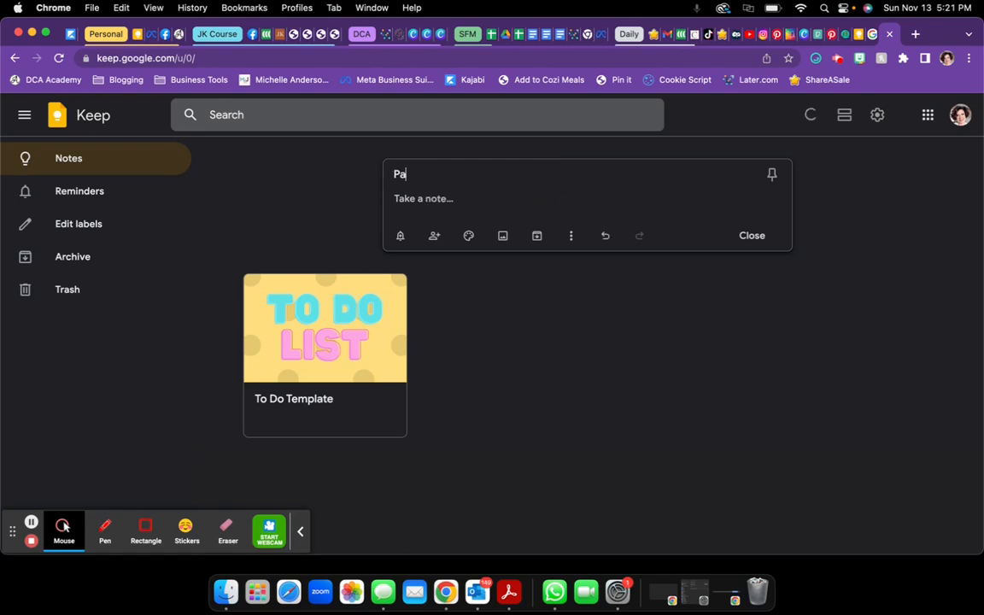
pyautogui.write('cking List')
pyautogui.click(419, 202)
pyautogui.write('Per')
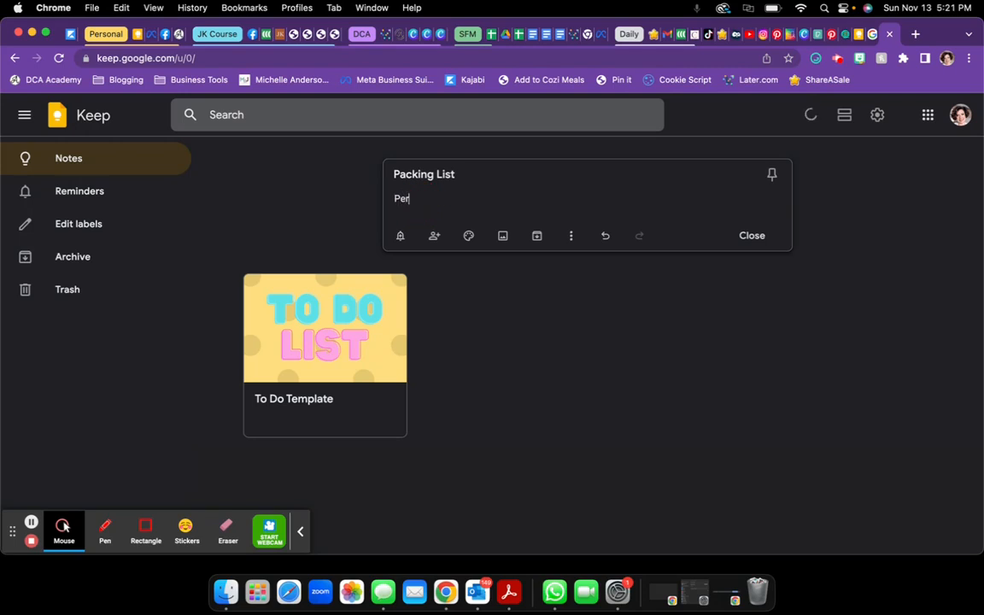
pyautogui.write('sonal Items')
pyautogui.click(572, 237)
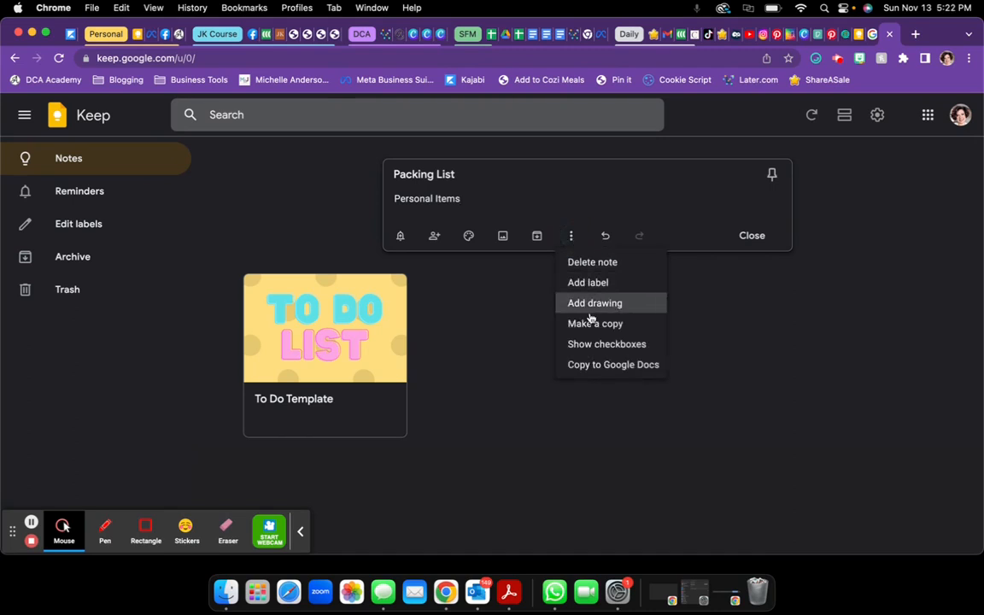
pyautogui.click(594, 347)
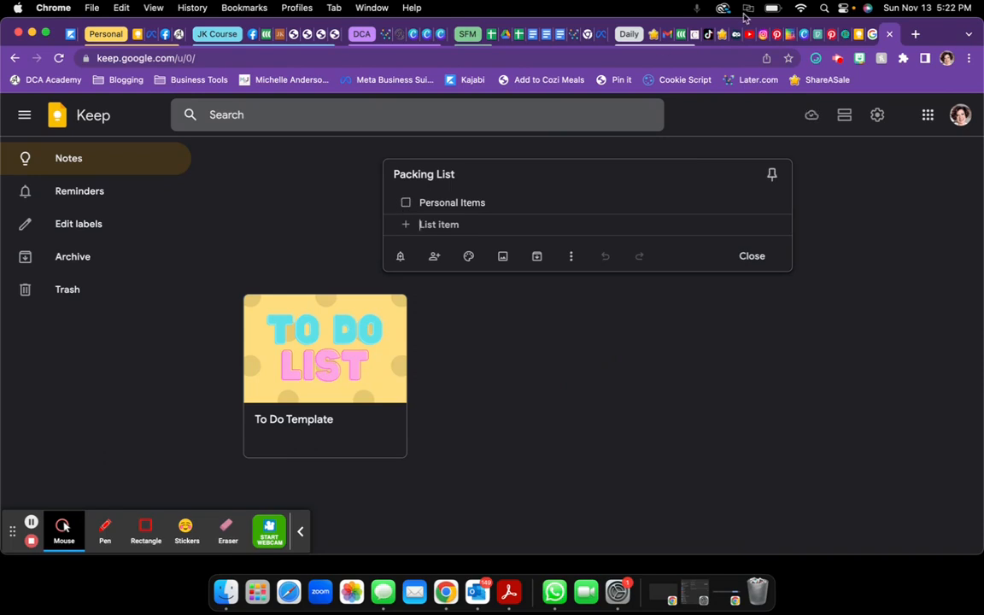
# Add two list items named "Note" and indent both beneath Personal Items
pyautogui.write('Note')
pyautogui.press('Return')
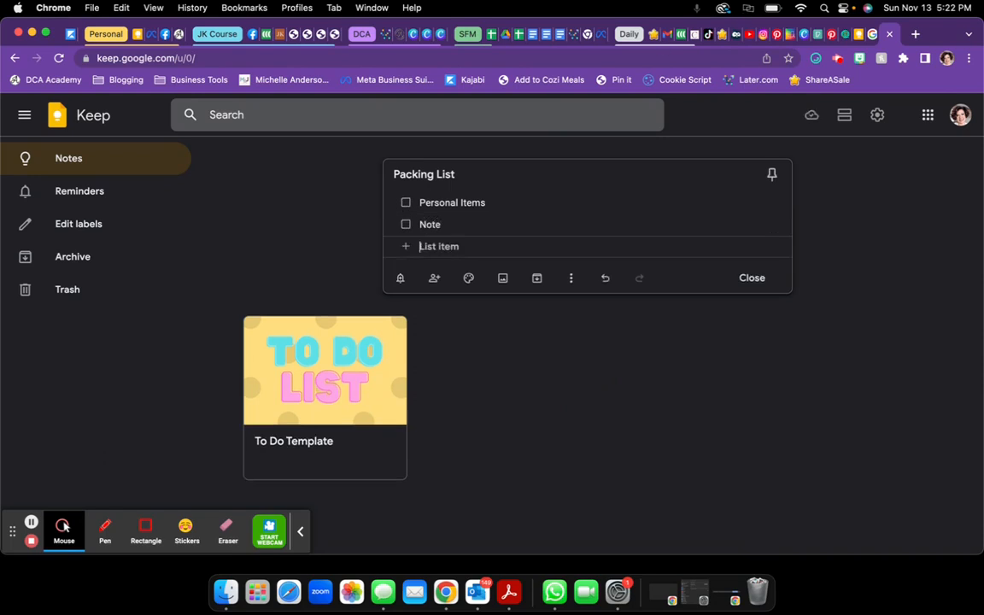
pyautogui.write('Notes')
pyautogui.press('BackSpace')
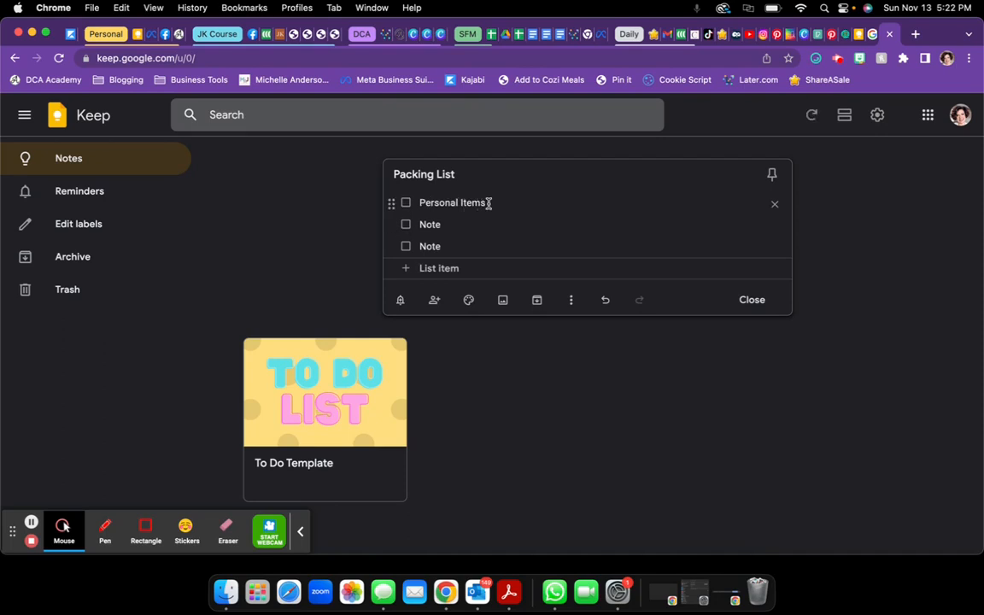
pyautogui.moveTo(392, 224); pyautogui.dragTo(439, 224)
pyautogui.moveTo(391, 247); pyautogui.dragTo(453, 234)
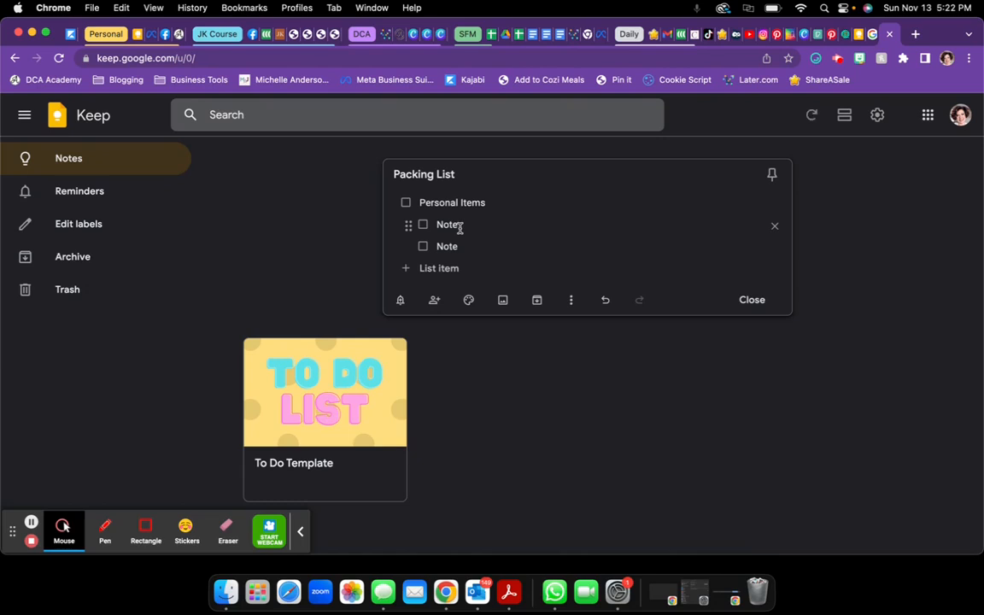
# Check off both nested Note items and restore them to the list, and try reordering the lower one
pyautogui.click(423, 224)
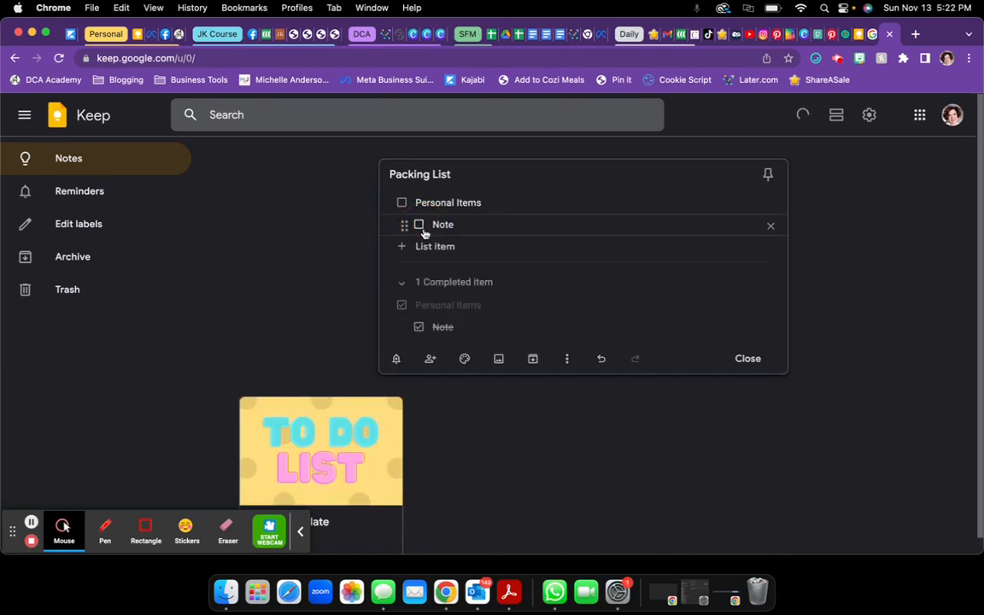
pyautogui.click(421, 225)
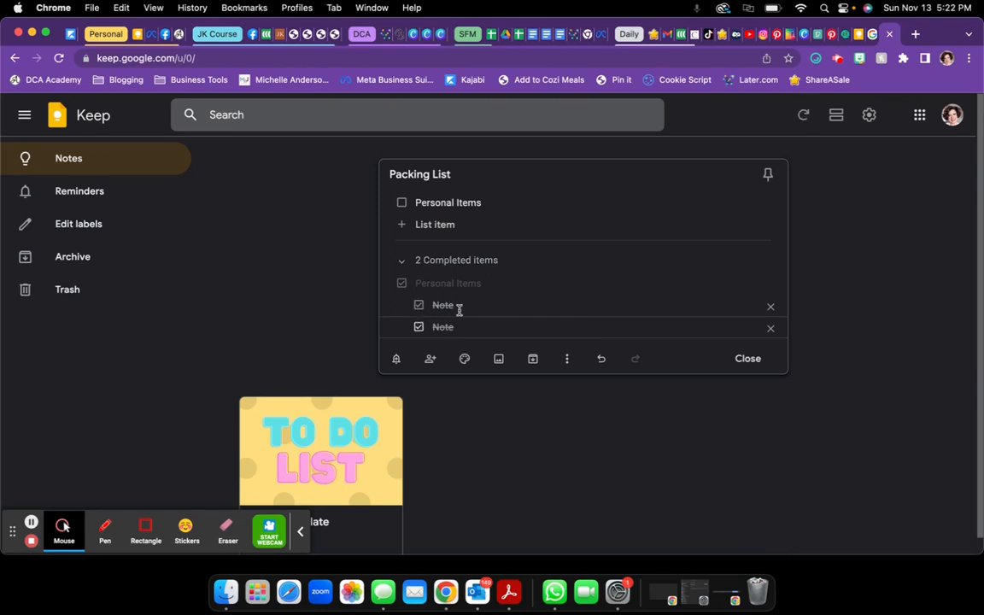
pyautogui.click(419, 305)
pyautogui.click(419, 327)
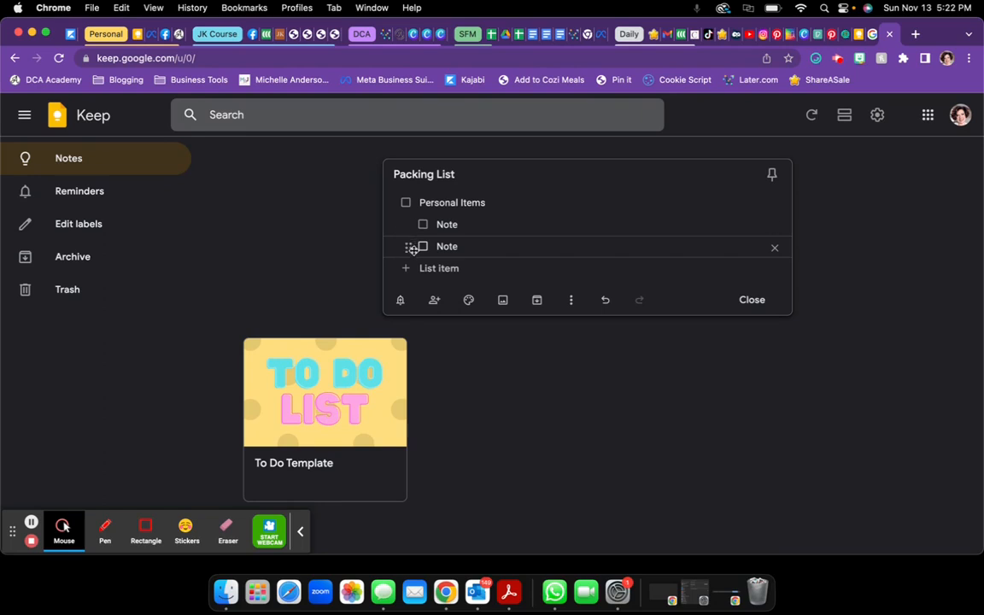
pyautogui.moveTo(410, 246); pyautogui.dragTo(424, 224)
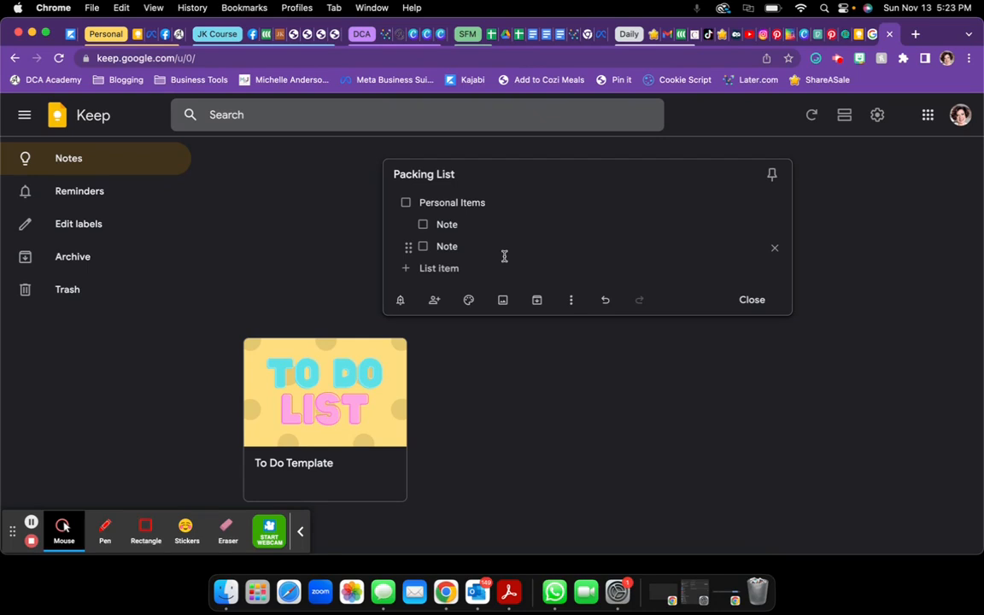
# Examine the reminder choices and the collaborator sharing dialog for the Packing List note, and cancel out
pyautogui.click(400, 300)
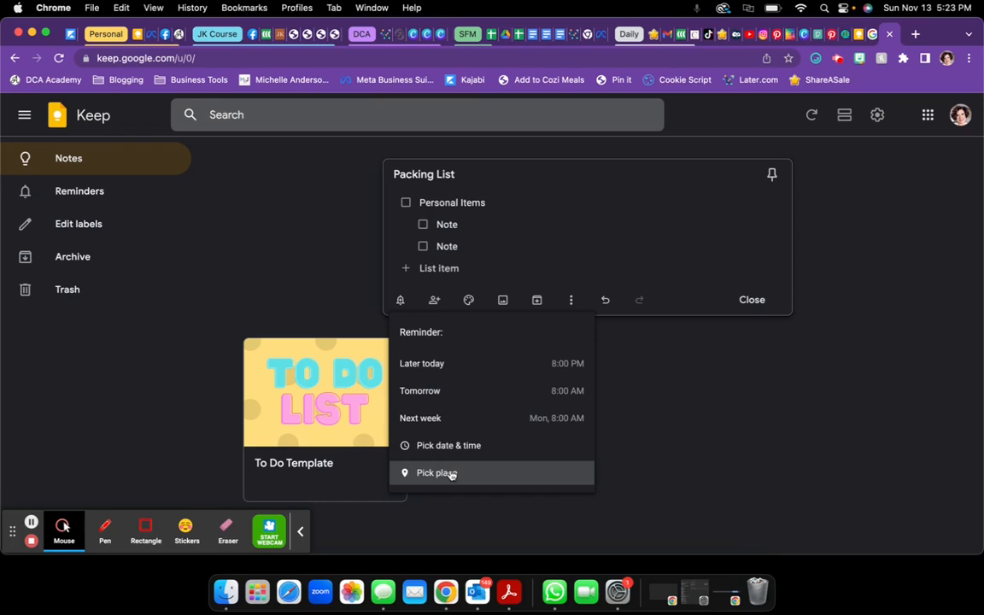
pyautogui.click(435, 303)
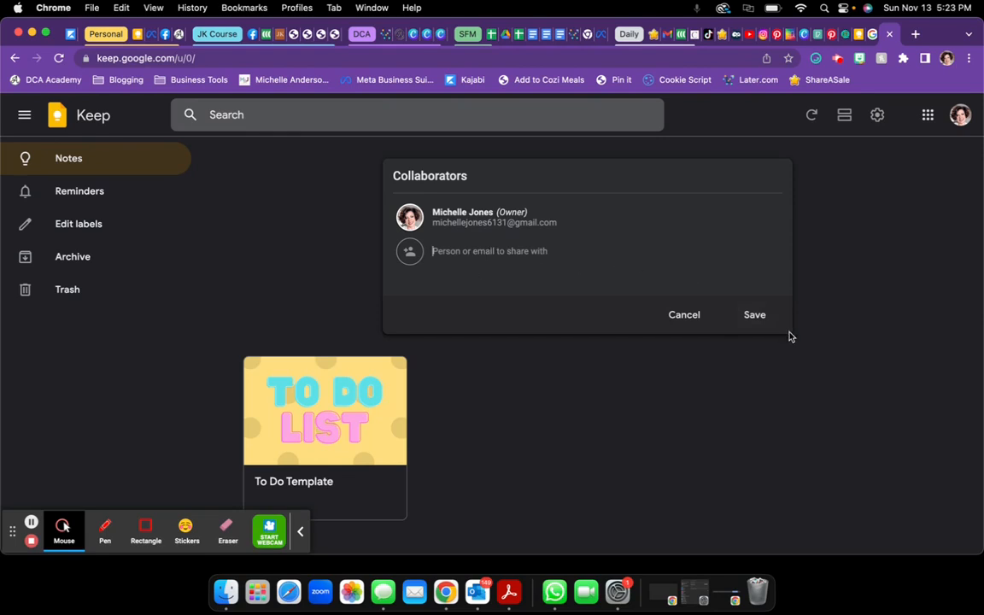
pyautogui.click(675, 317)
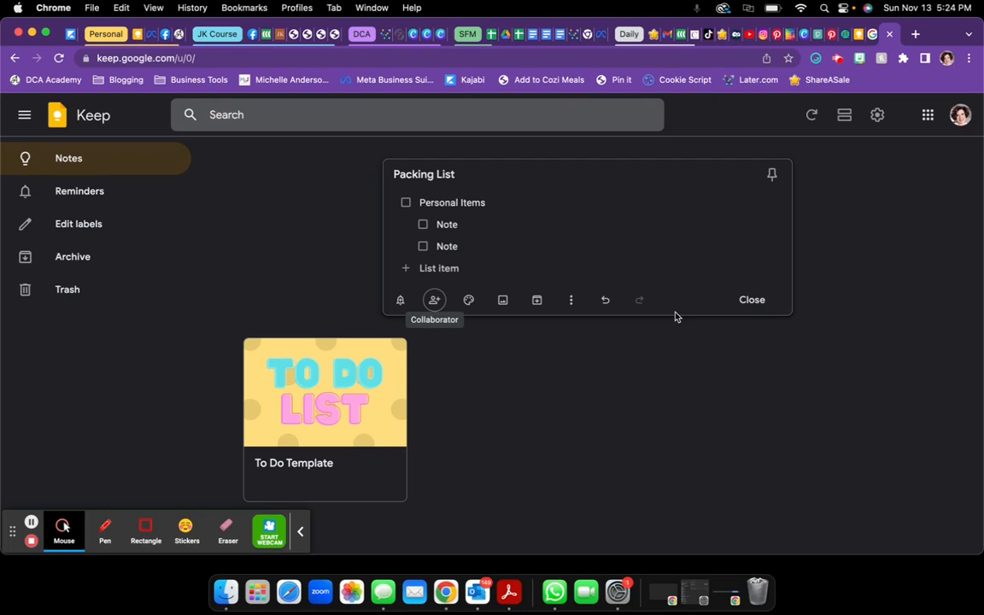
# Set the background colour of the Packing List note to green
pyautogui.click(469, 302)
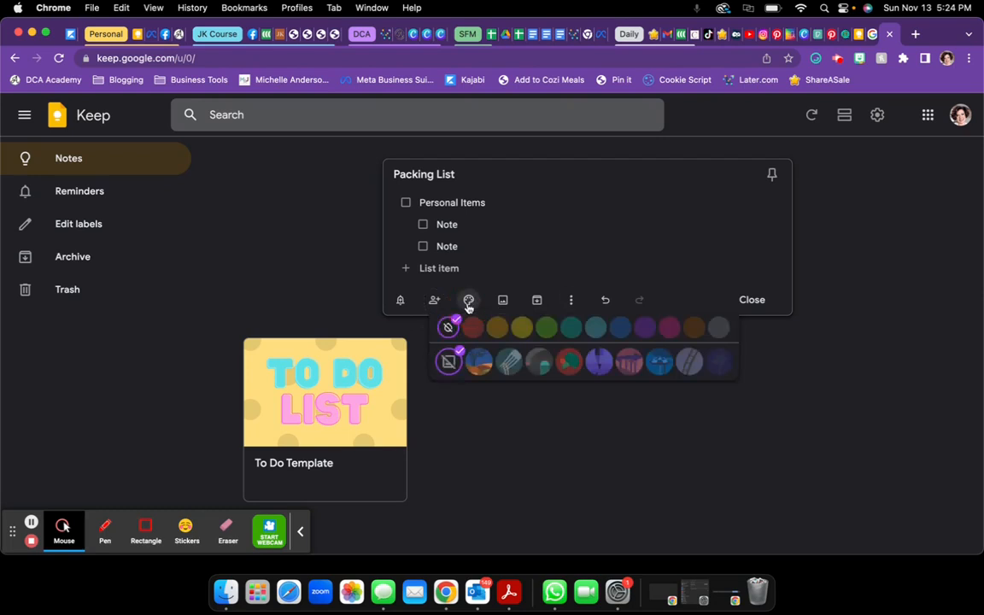
pyautogui.click(546, 328)
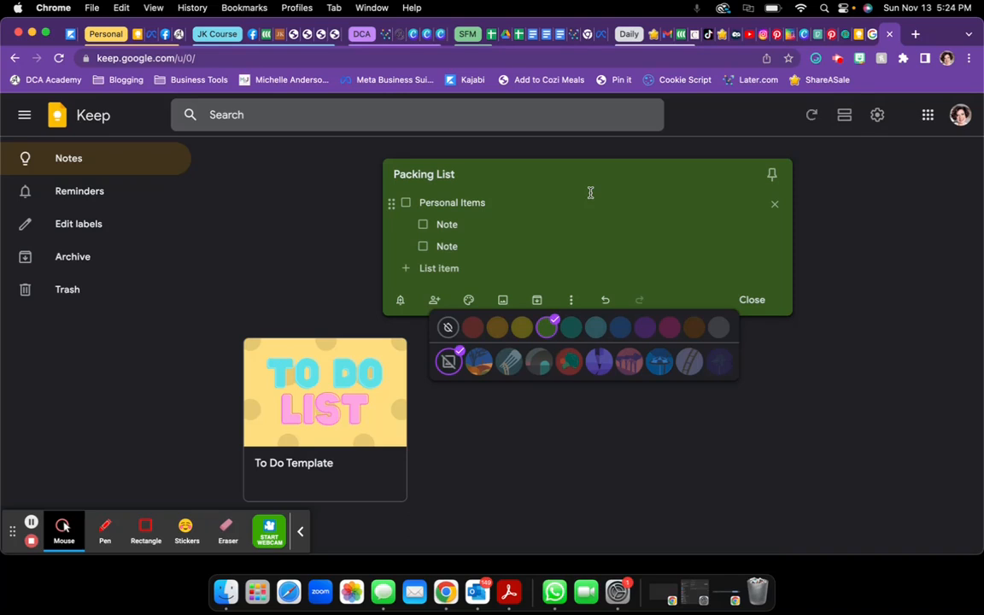
# Examine the image file picker and the additional options of the Packing List note, and dismiss both
pyautogui.click(504, 301)
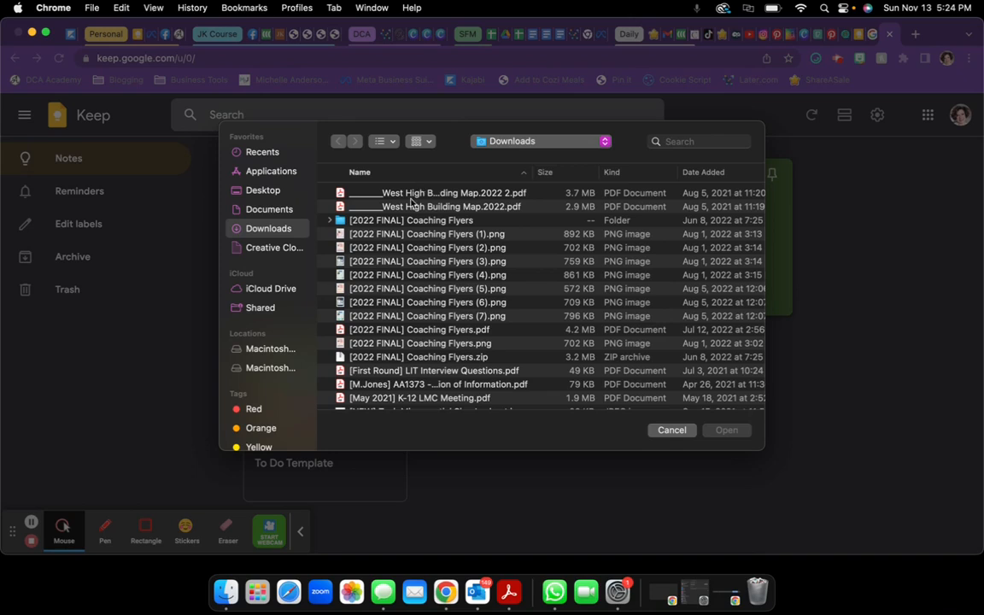
pyautogui.click(673, 432)
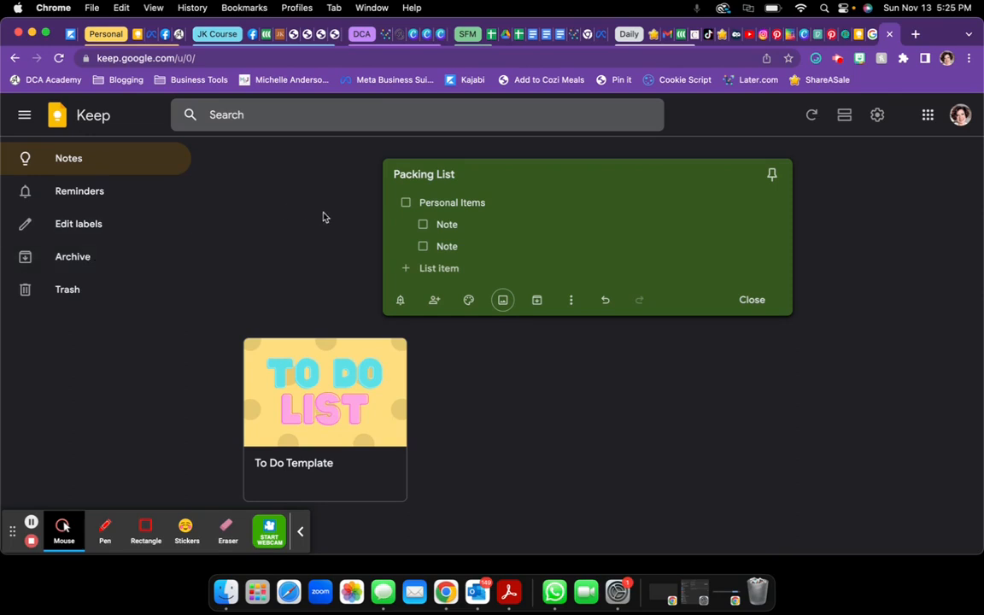
pyautogui.click(572, 302)
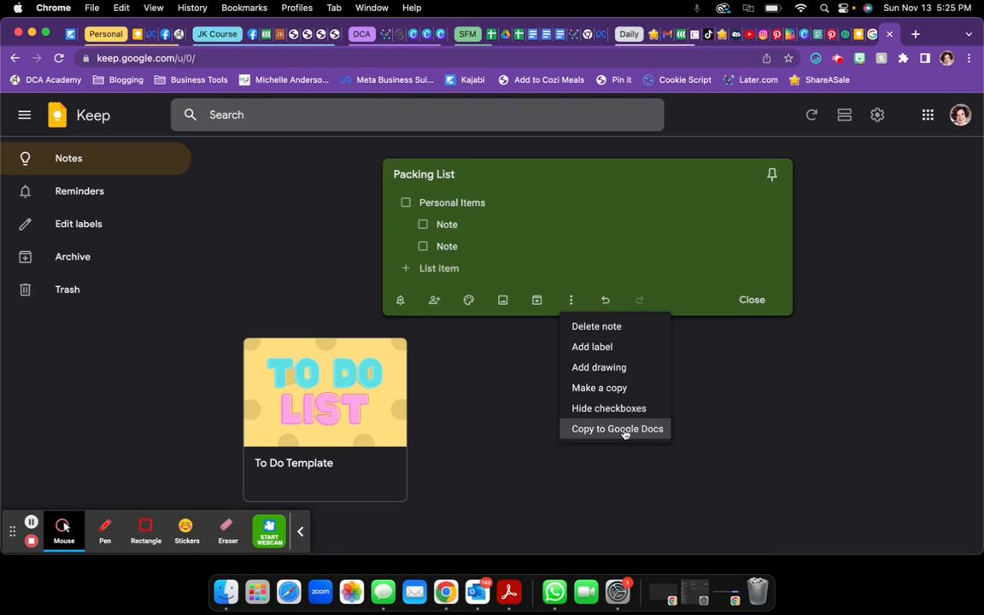
pyautogui.click(617, 269)
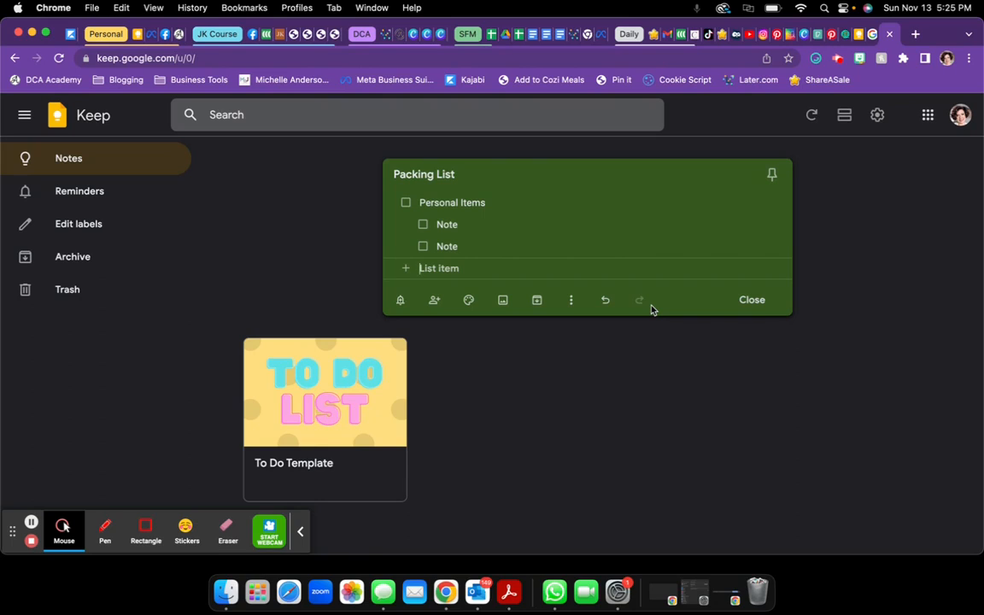
# Pin the Packing List note and close it
pyautogui.click(772, 175)
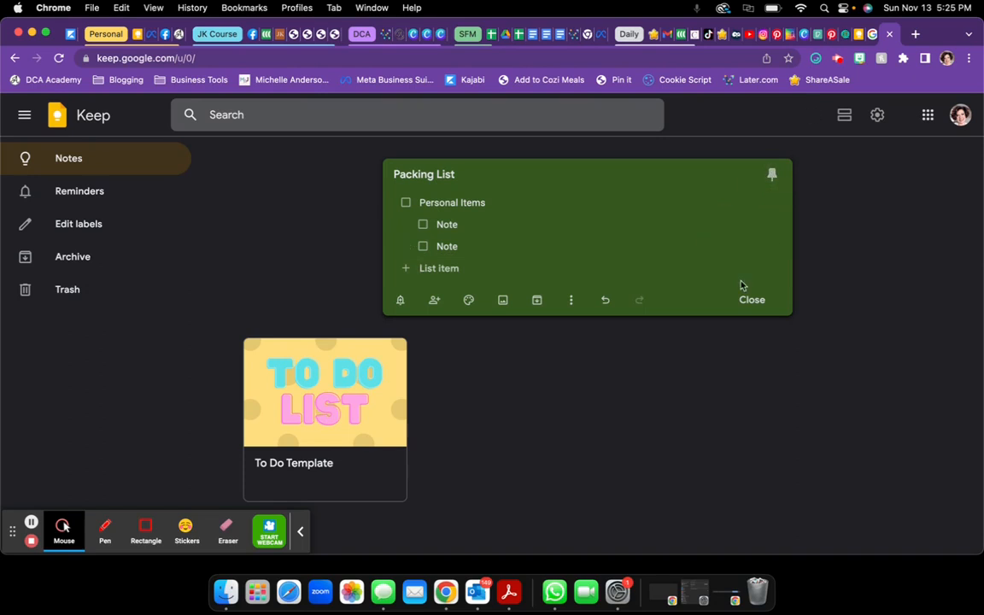
pyautogui.click(753, 304)
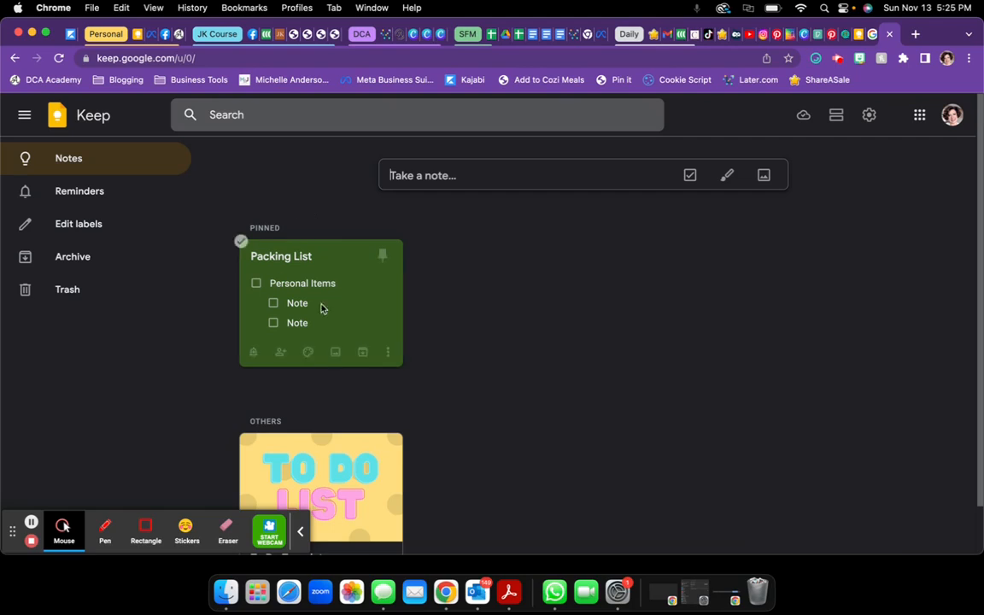